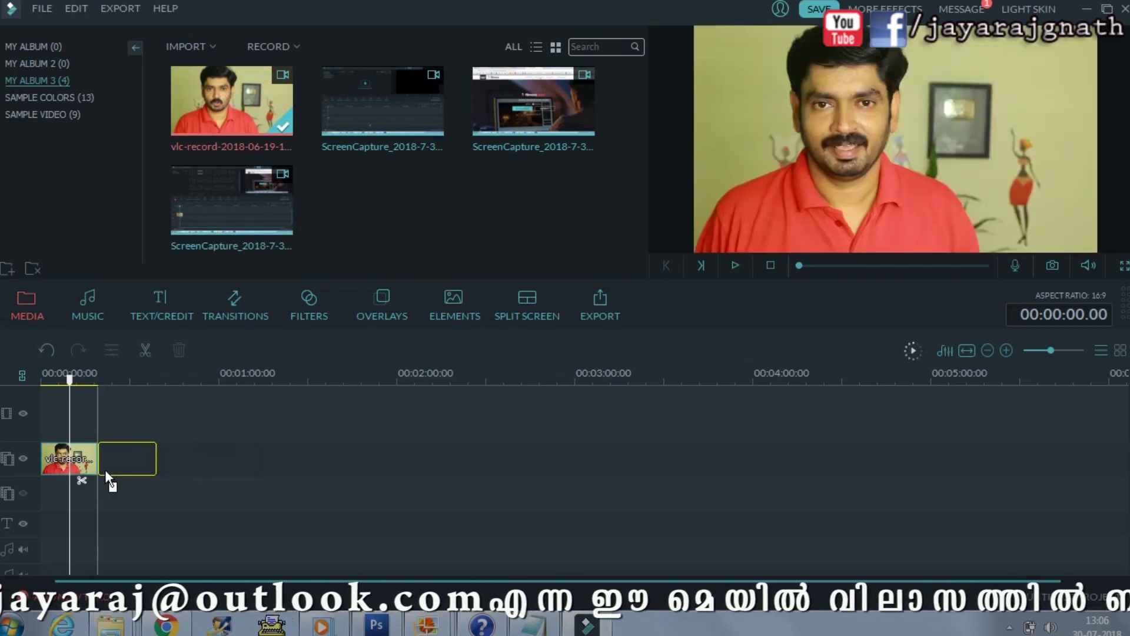
Step: Place a second copy of the vlc-record clip directly after the first and split it at 00:00:31.10
{"action": "left_click_drag", "start_coordinate": [105, 468], "coordinate": [112, 471]}
{"action": "left_click", "coordinate": [145, 478]}
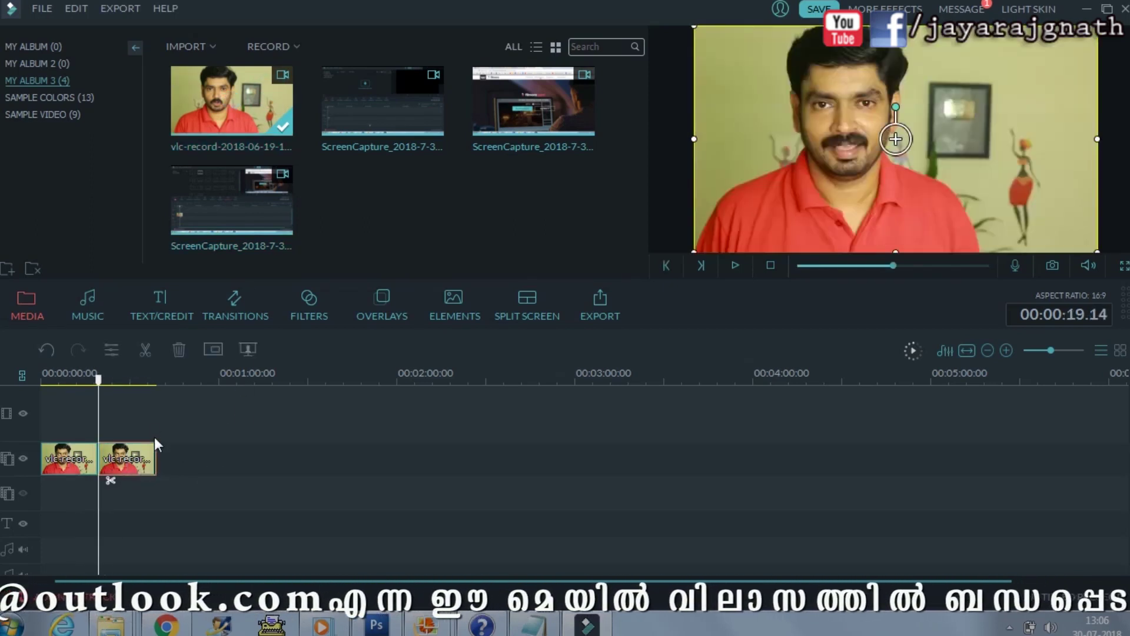
{"action": "left_click_drag", "start_coordinate": [103, 383], "coordinate": [120, 386]}
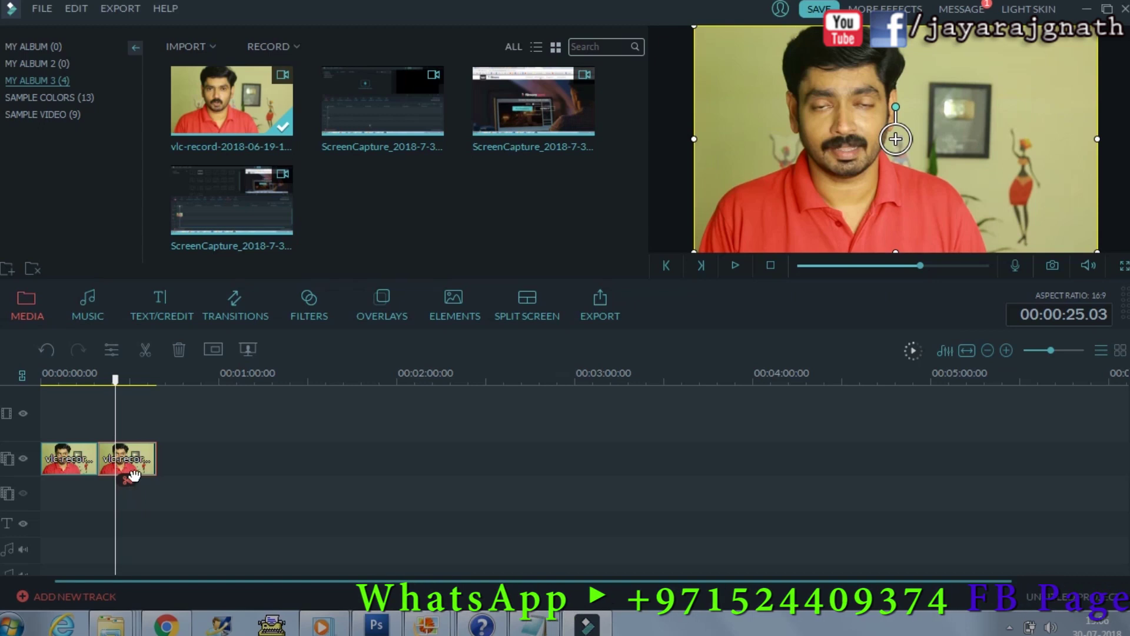
{"action": "left_click_drag", "start_coordinate": [116, 380], "coordinate": [135, 393]}
{"action": "left_click", "coordinate": [141, 478]}
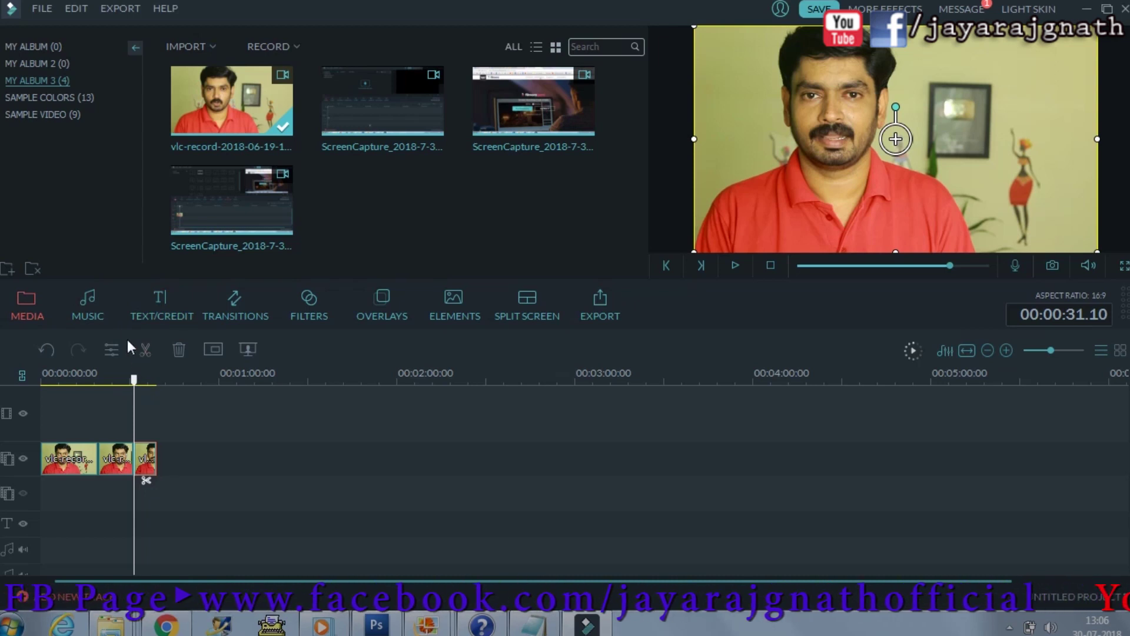
Step: Add the Drift - Drift song from the music library to the audio track, starting at the beginning of the timeline
{"action": "left_click", "coordinate": [86, 306]}
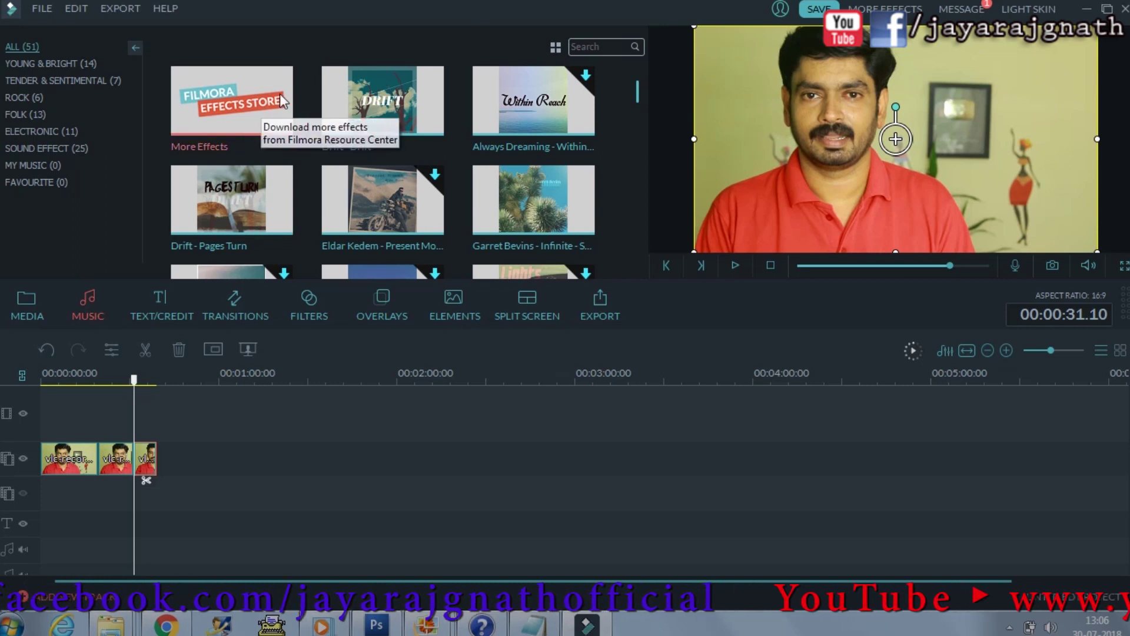
{"action": "left_click_drag", "start_coordinate": [638, 87], "coordinate": [644, 62]}
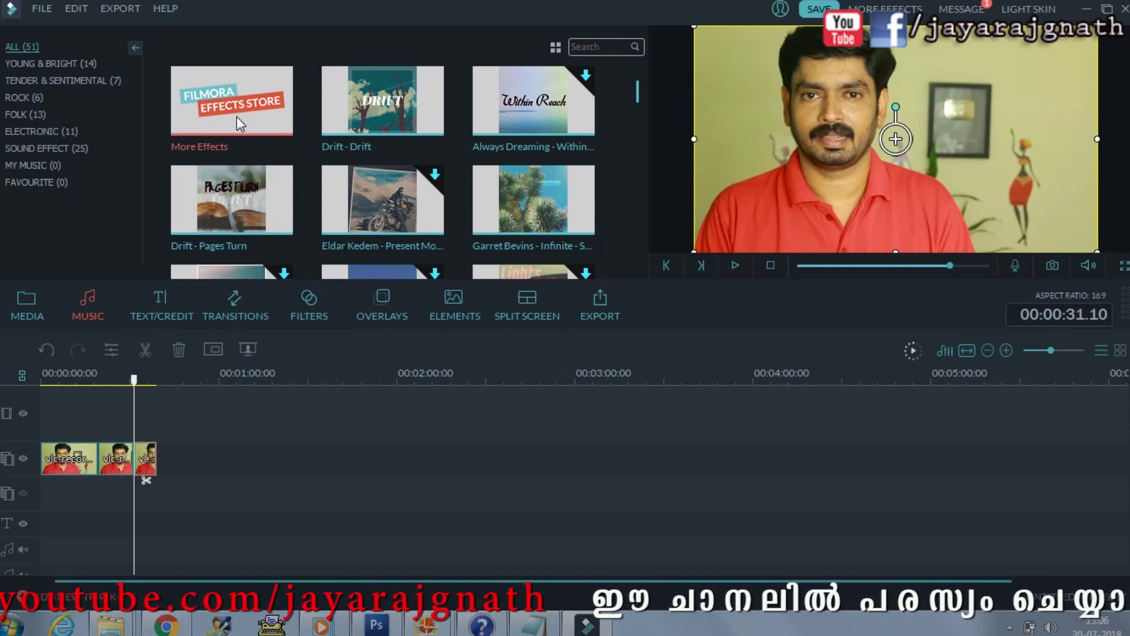
{"action": "left_click", "coordinate": [417, 113]}
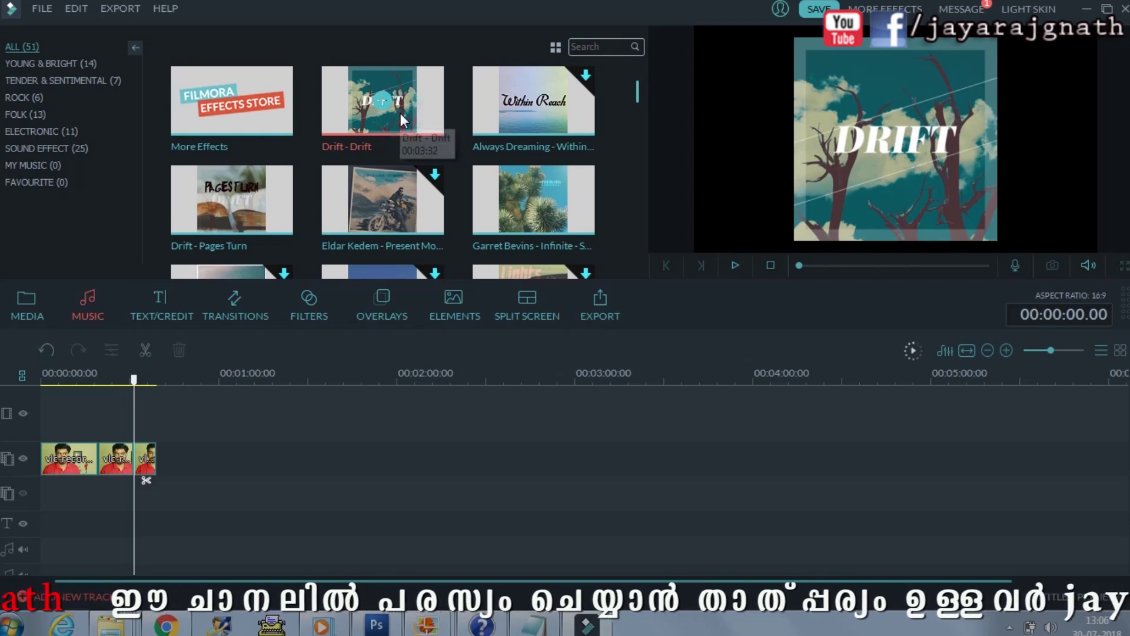
{"action": "left_click_drag", "start_coordinate": [391, 113], "coordinate": [42, 510]}
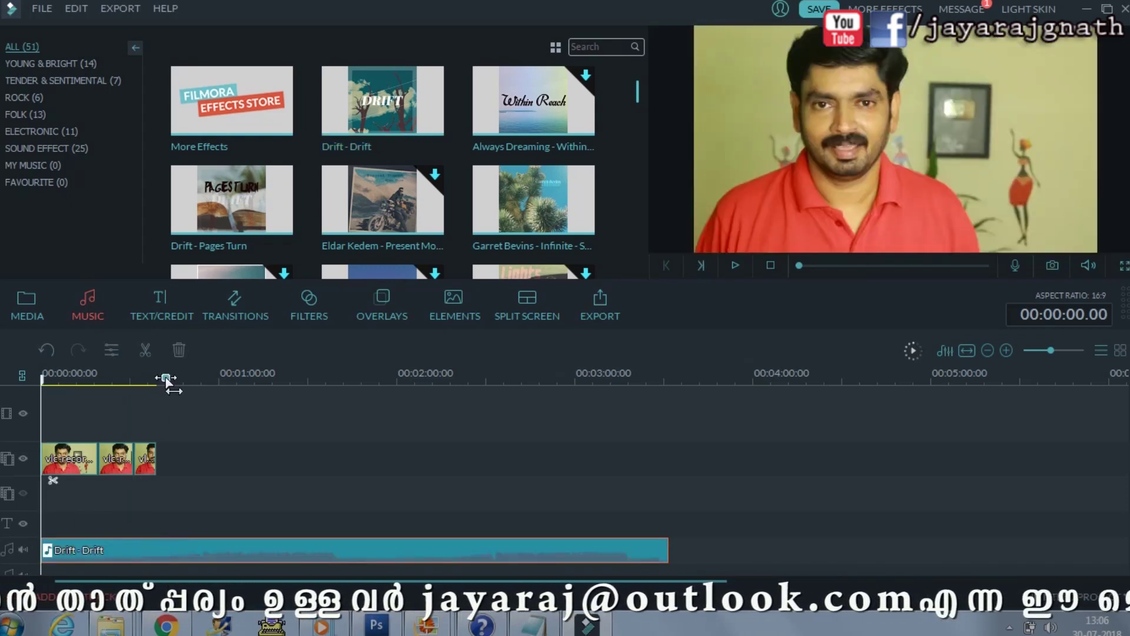
Step: Split the Drift music at the end of the video clips, at 00:00:39.03, and delete the excess part
{"action": "left_click", "coordinate": [166, 380]}
{"action": "left_click_drag", "start_coordinate": [165, 380], "coordinate": [157, 380]}
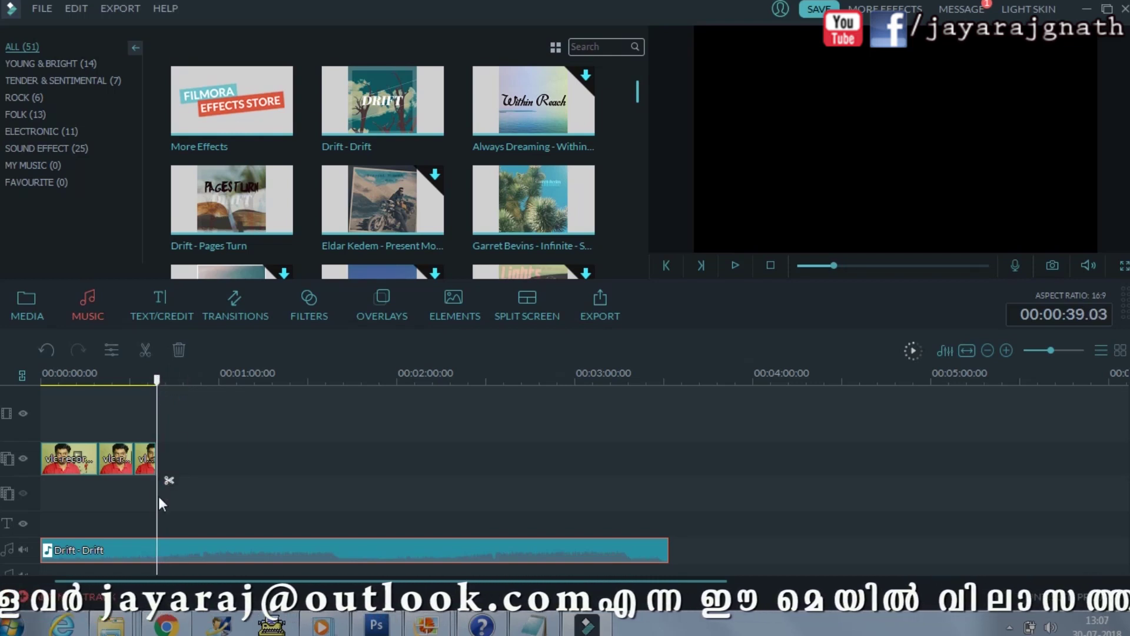
{"action": "left_click", "coordinate": [172, 483]}
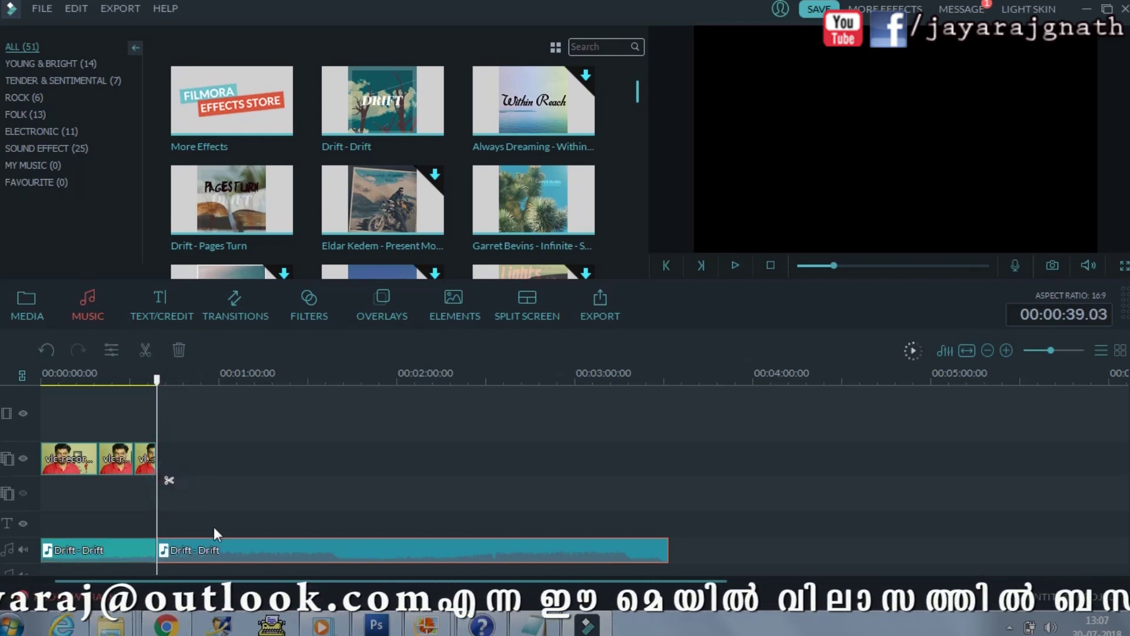
{"action": "left_click", "coordinate": [235, 549]}
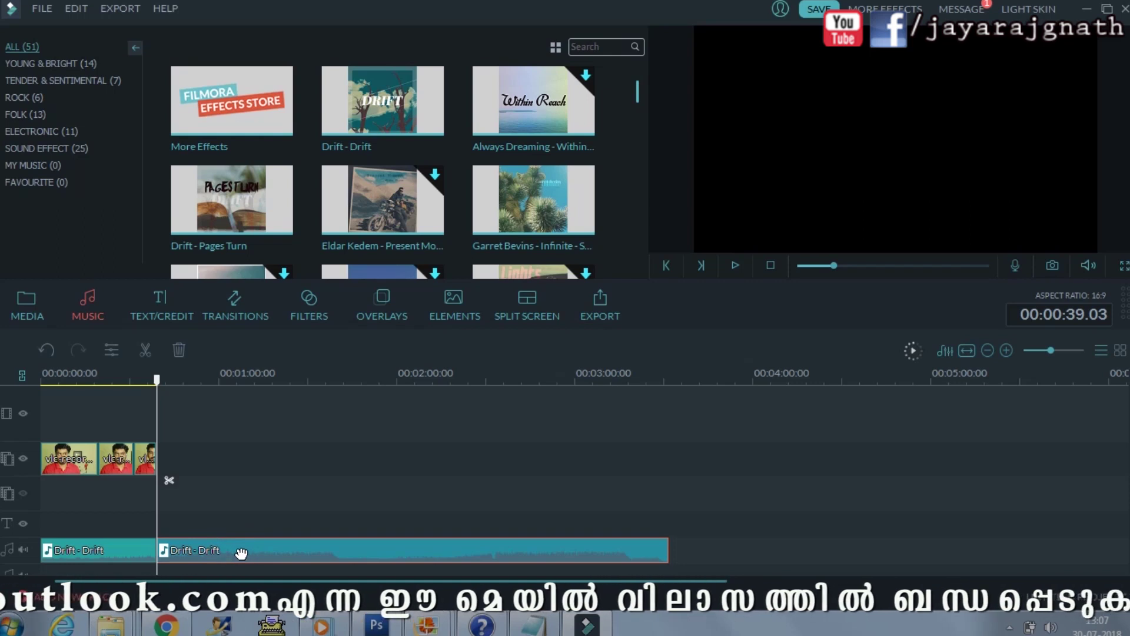
{"action": "key", "text": "Delete"}
Step: Insert the Opener 11 title at the start of the timeline, ahead of the video clips, and preview it full screen
{"action": "left_click_drag", "start_coordinate": [157, 380], "coordinate": [52, 379]}
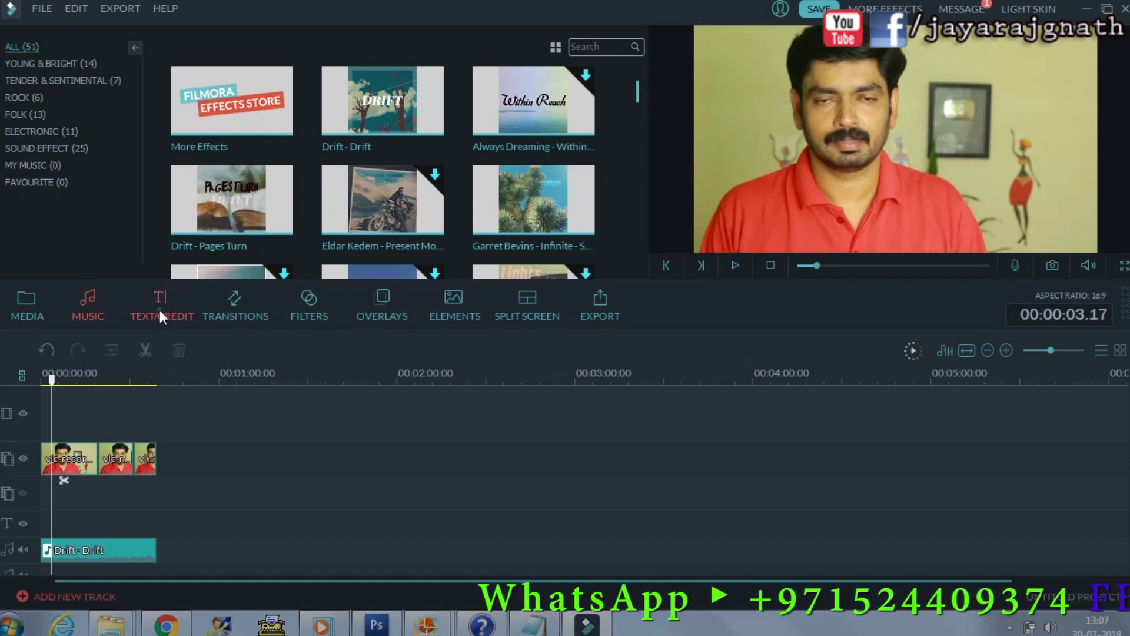
{"action": "left_click", "coordinate": [160, 310]}
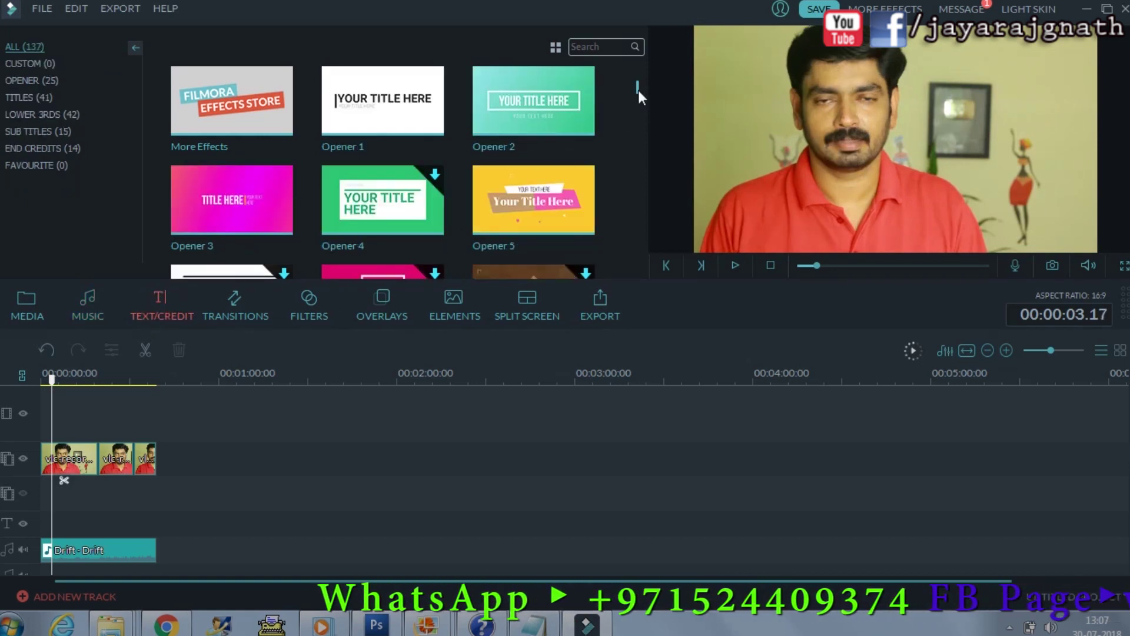
{"action": "left_click_drag", "start_coordinate": [638, 88], "coordinate": [638, 97]}
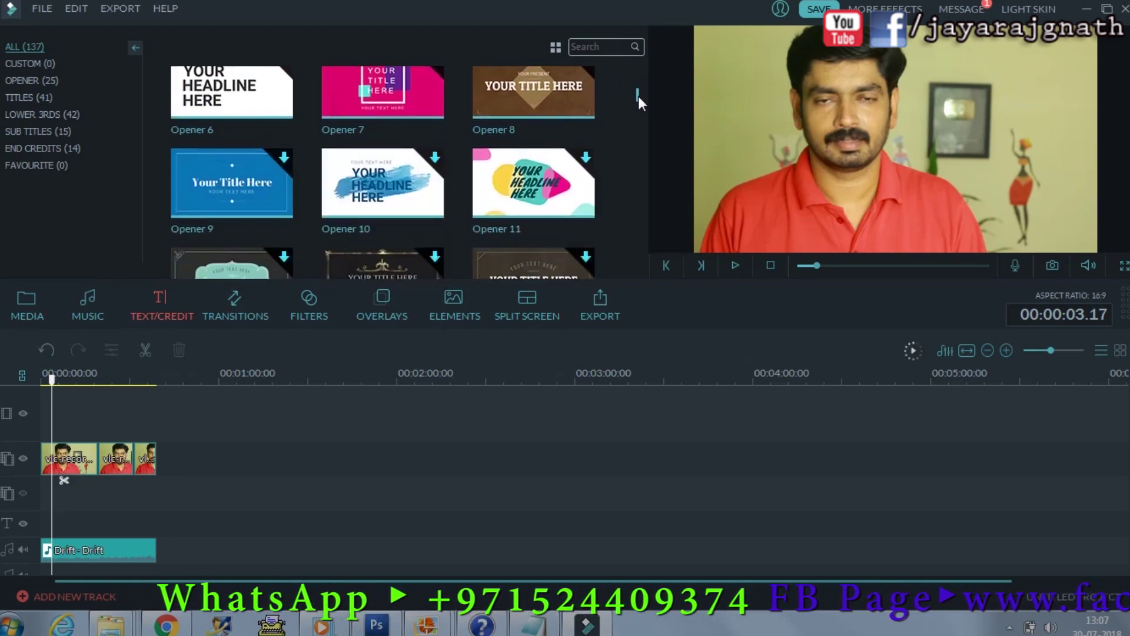
{"action": "left_click", "coordinate": [417, 191]}
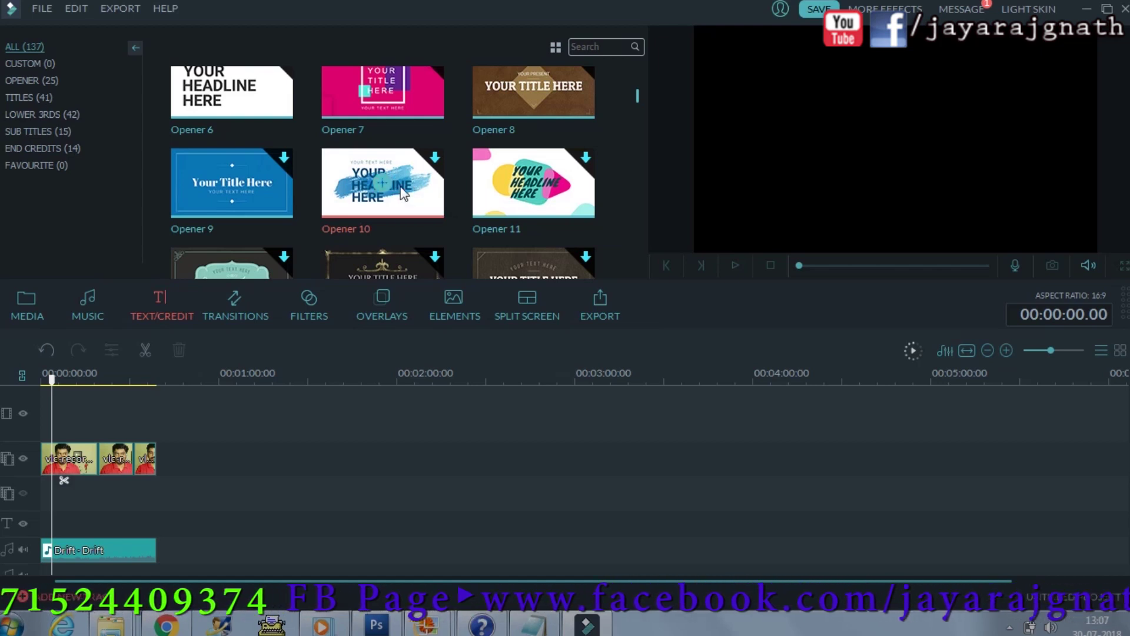
{"action": "left_click", "coordinate": [530, 187]}
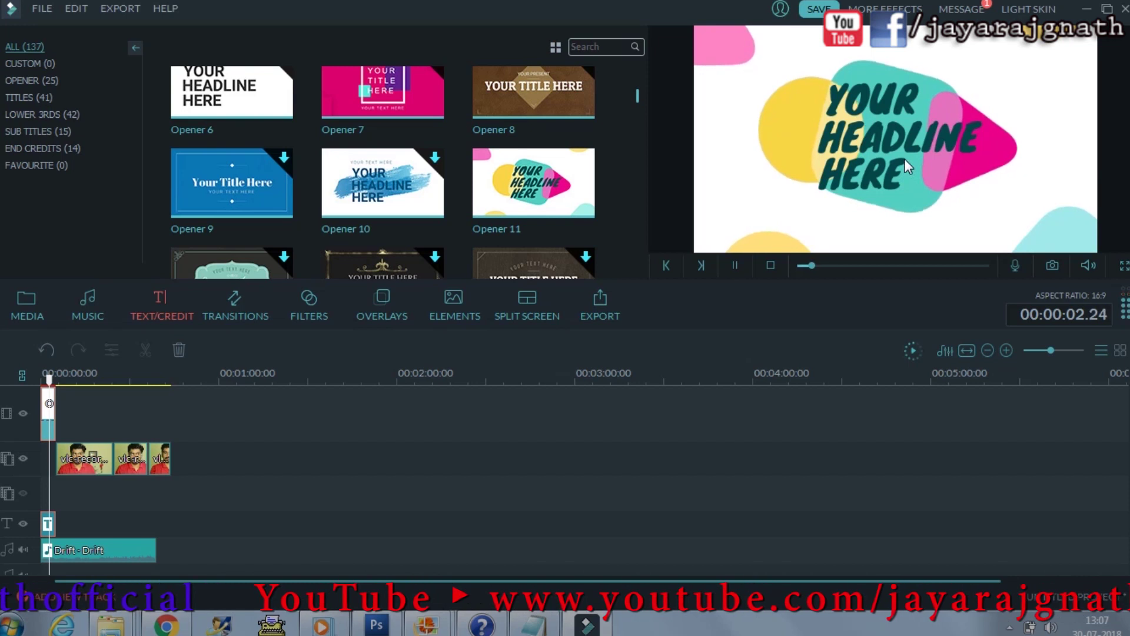
{"action": "double_click", "coordinate": [905, 159]}
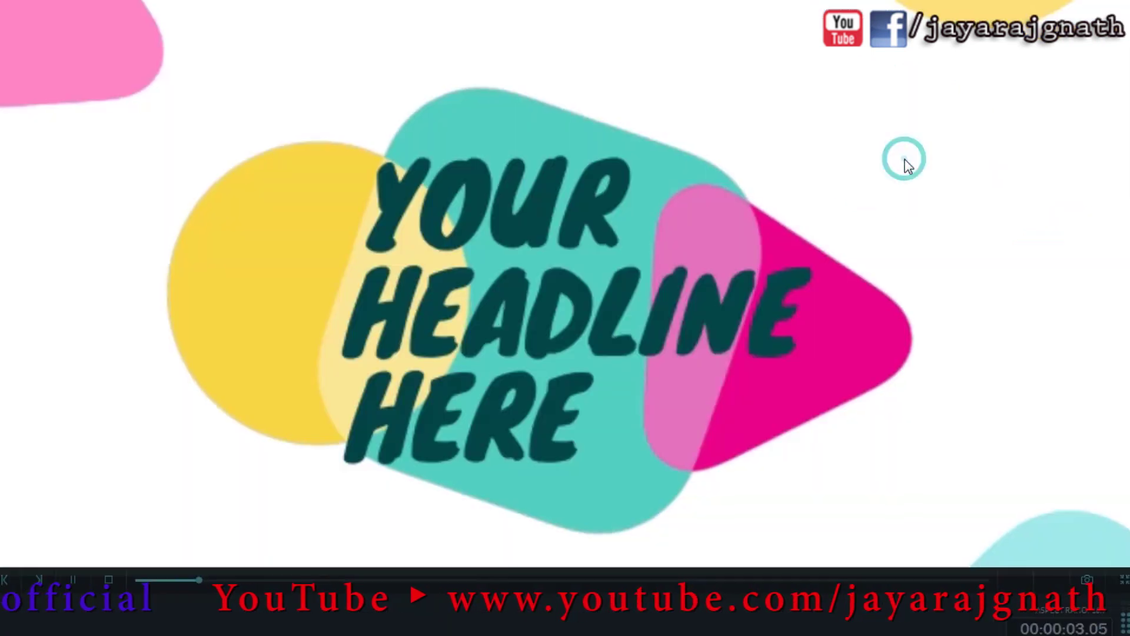
{"action": "double_click", "coordinate": [831, 314]}
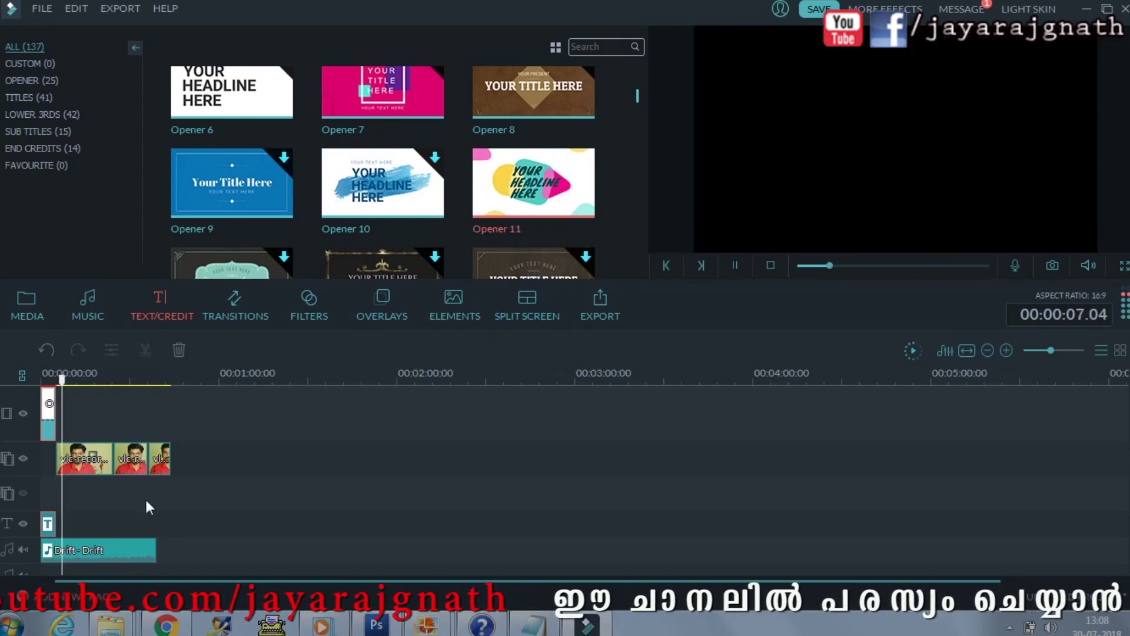
Step: Add a second Opener 11 title directly after the first and review its text and font settings without changing them
{"action": "left_click", "coordinate": [70, 437]}
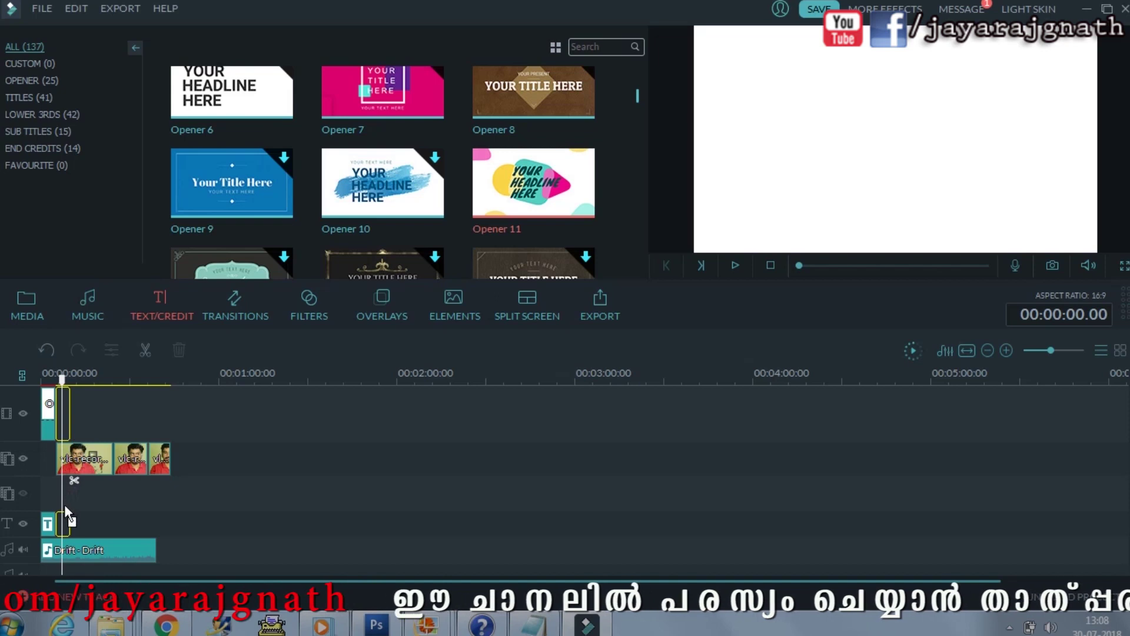
{"action": "left_click_drag", "start_coordinate": [65, 506], "coordinate": [69, 524]}
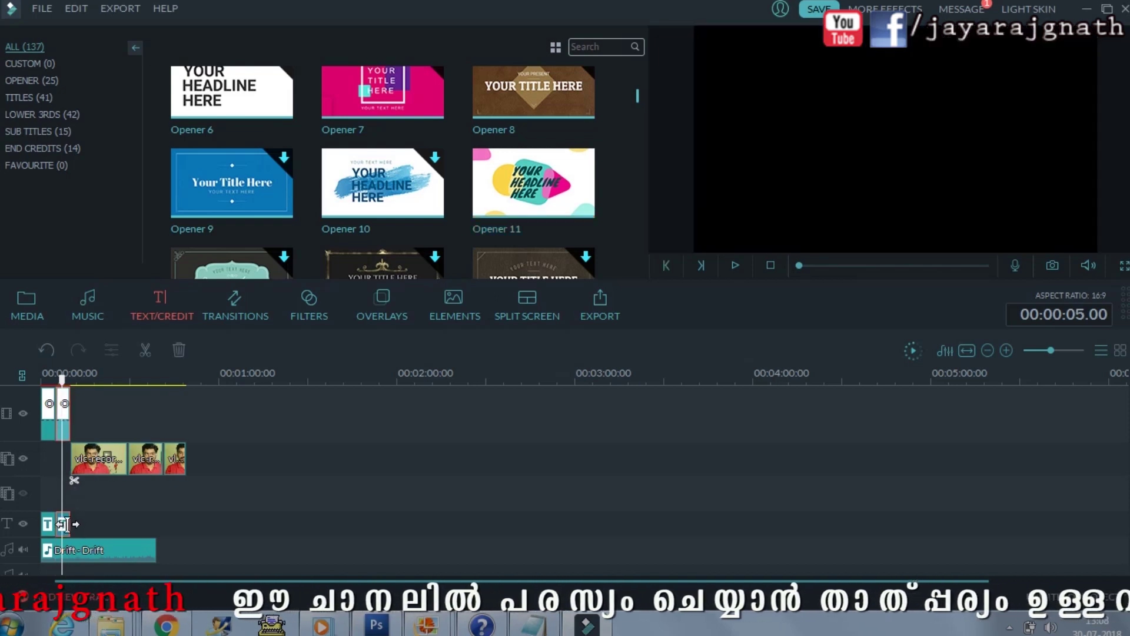
{"action": "double_click", "coordinate": [64, 524]}
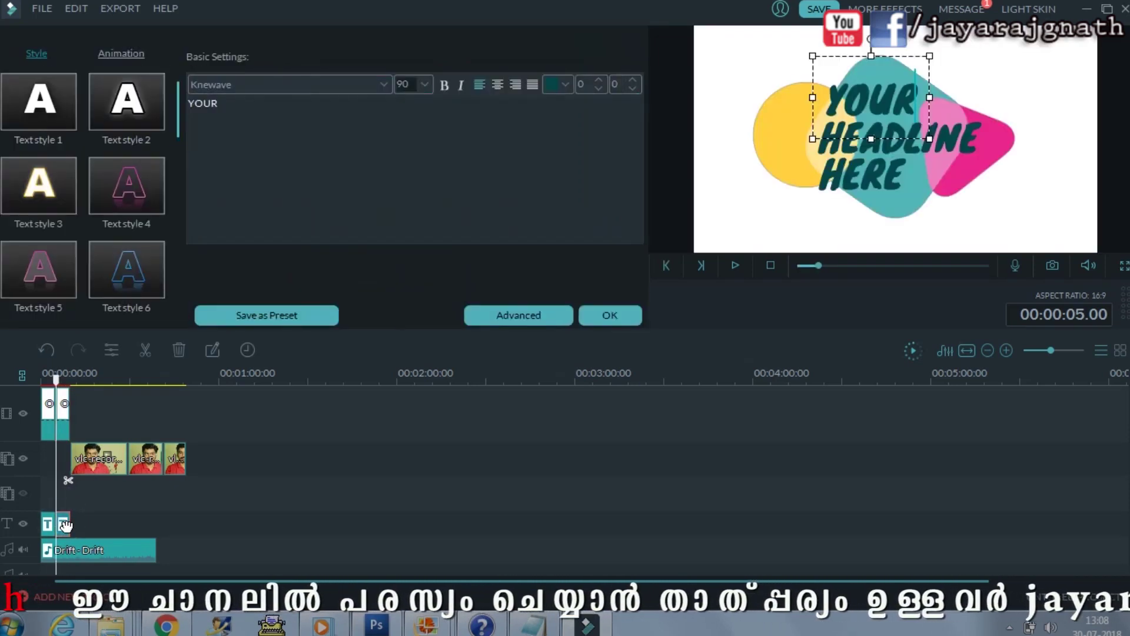
{"action": "left_click", "coordinate": [264, 85]}
{"action": "left_click", "coordinate": [404, 132]}
{"action": "left_click", "coordinate": [231, 110]}
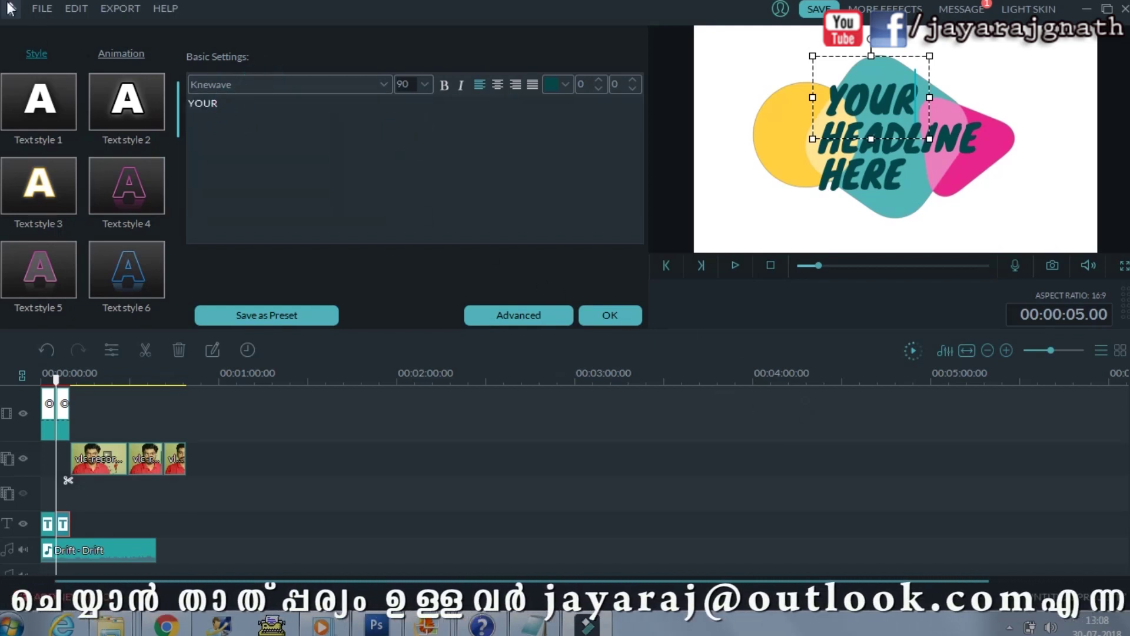
{"action": "left_click", "coordinate": [616, 315]}
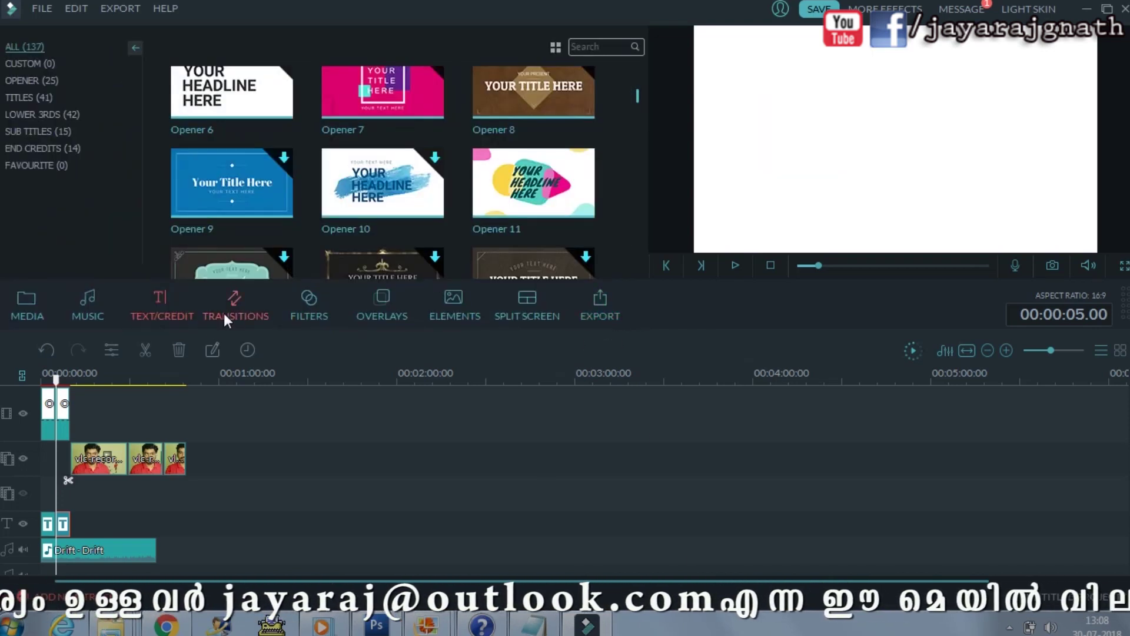
Step: Browse the transition library and preview the Blind_1 and Cross_shutter_2 transitions
{"action": "left_click", "coordinate": [221, 312]}
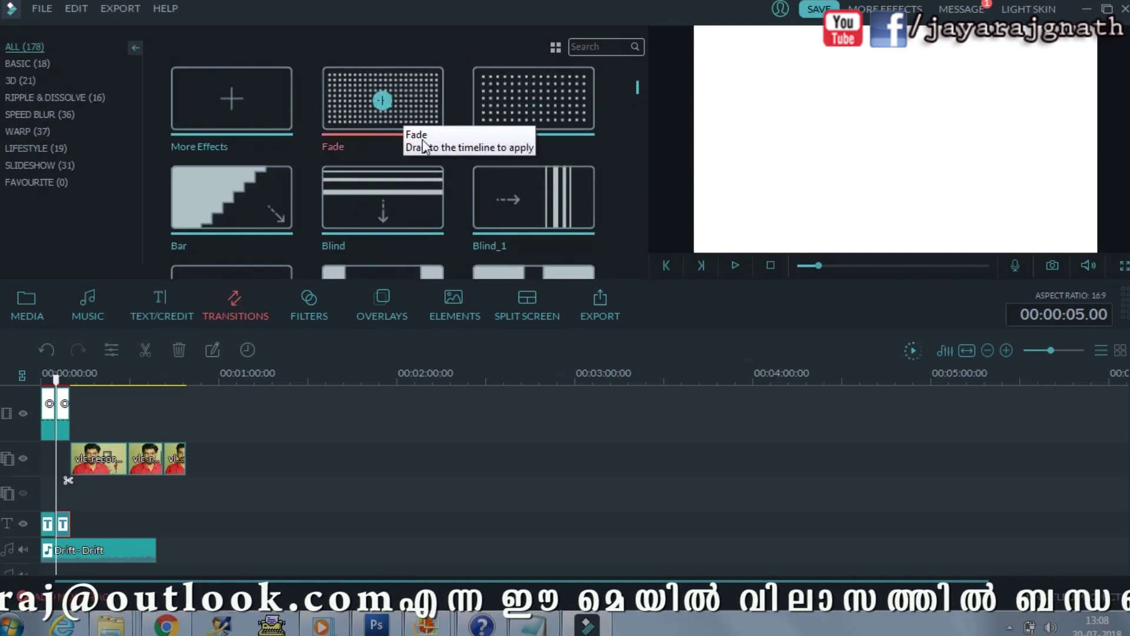
{"action": "left_click", "coordinate": [422, 116]}
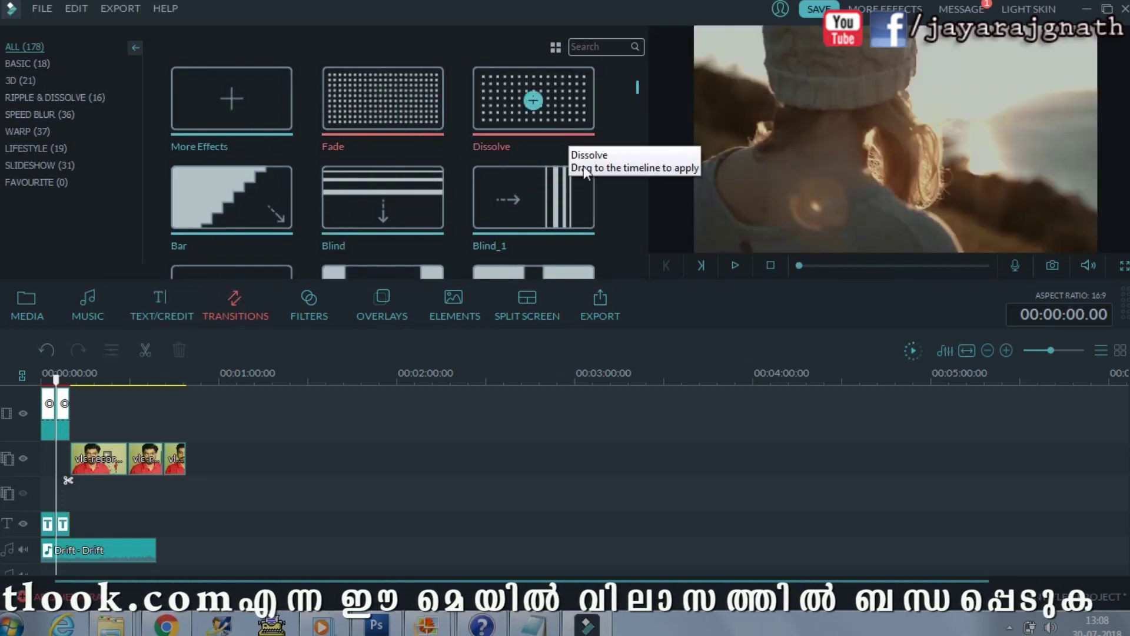
{"action": "left_click", "coordinate": [733, 266]}
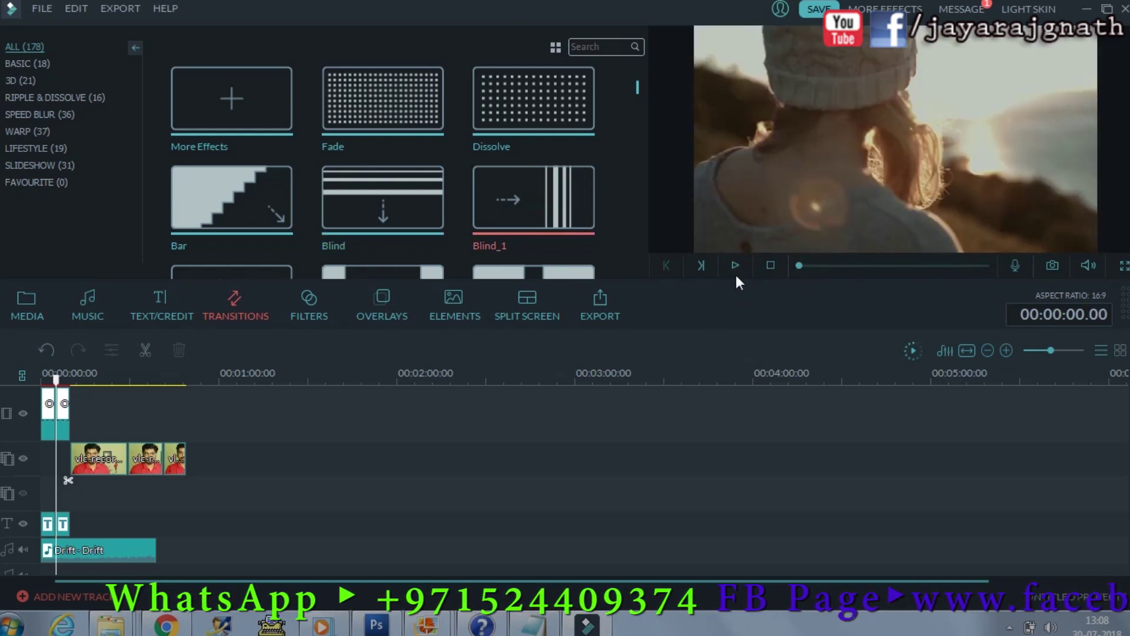
{"action": "left_click", "coordinate": [736, 267]}
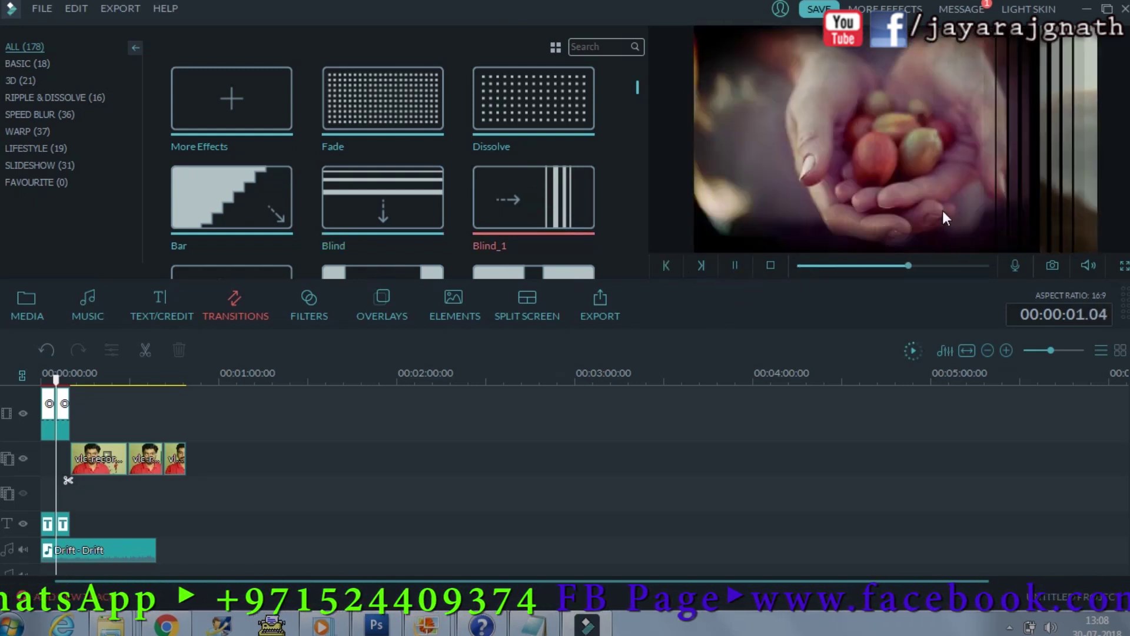
{"action": "scroll", "coordinate": [603, 174], "scroll_direction": "down", "scroll_amount": 5}
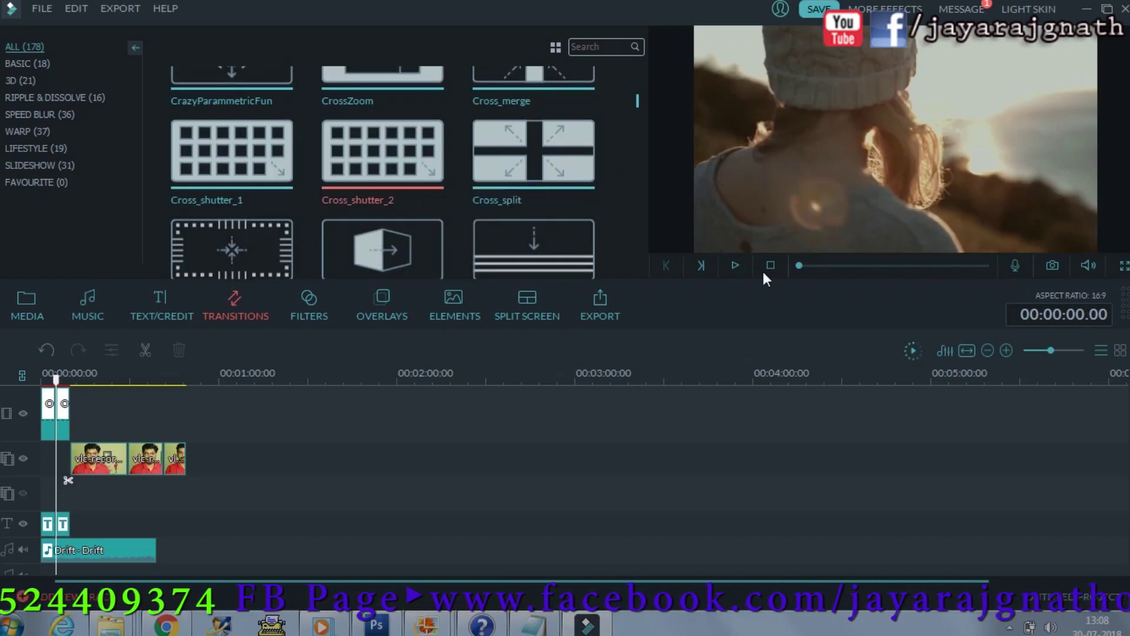
{"action": "left_click", "coordinate": [738, 263]}
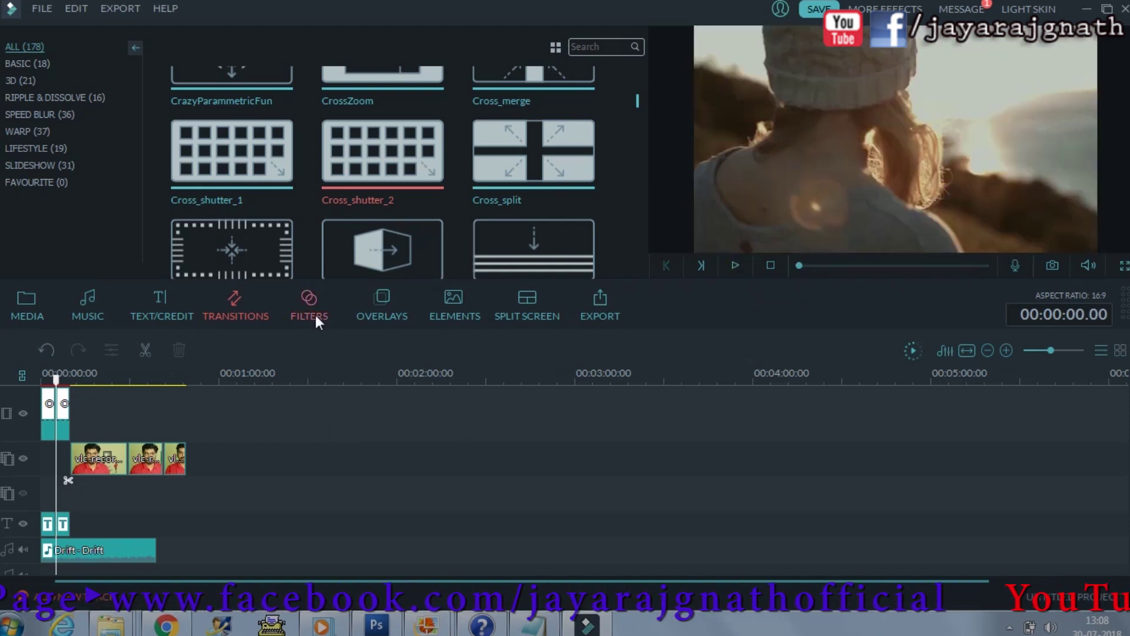
Step: Browse the filter library, preview the September filter, and place it on a filter track above the first video clip
{"action": "left_click", "coordinate": [314, 316]}
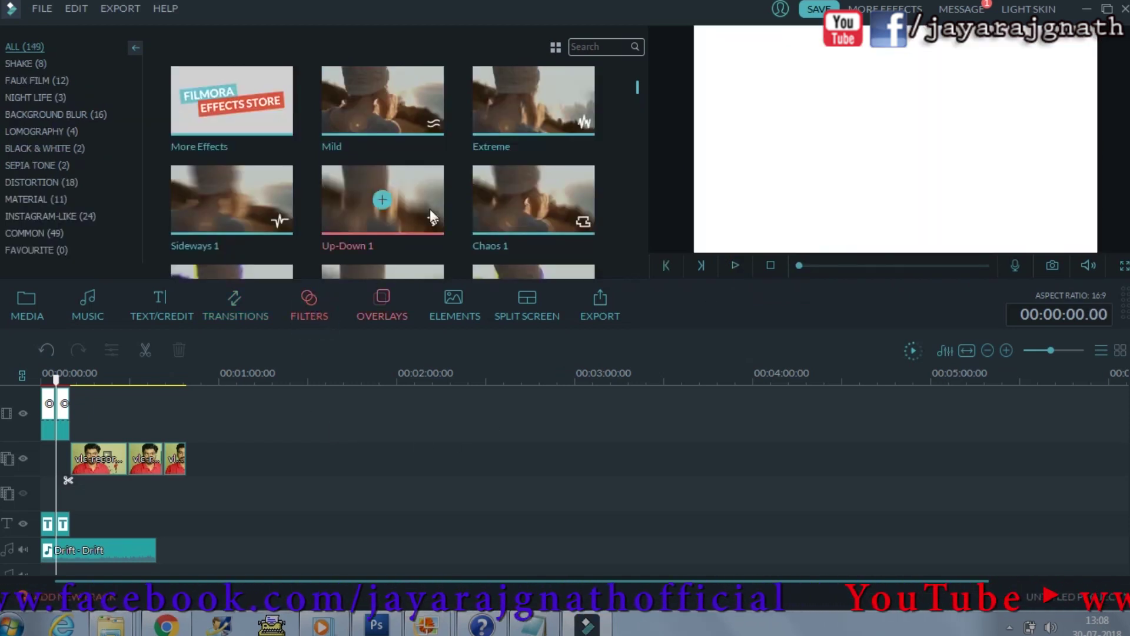
{"action": "left_click", "coordinate": [431, 204]}
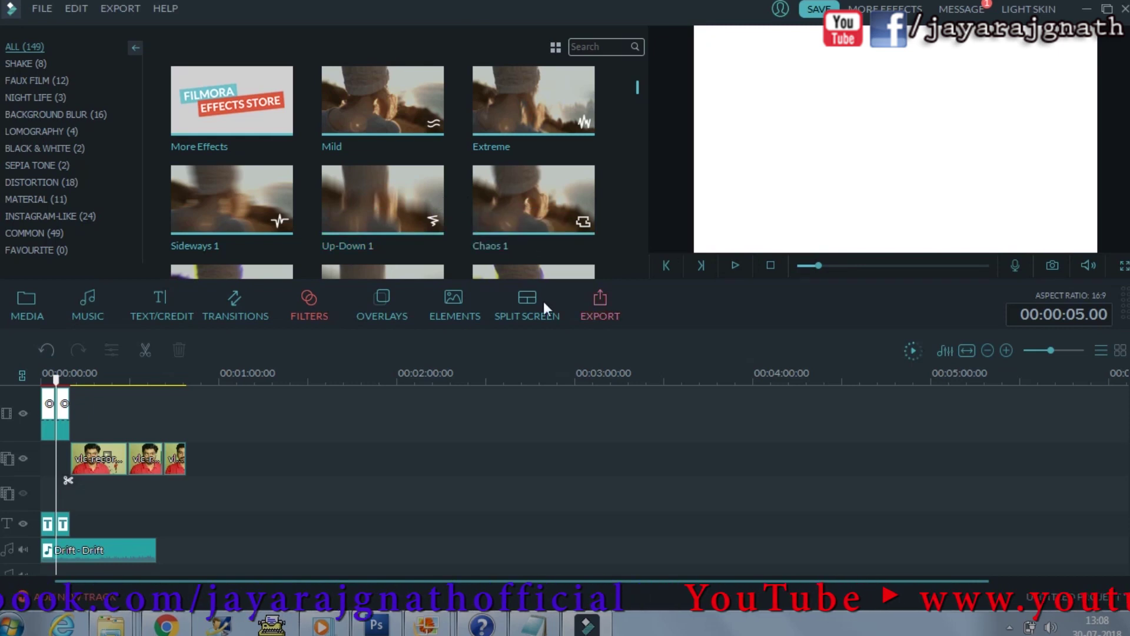
{"action": "scroll", "coordinate": [530, 139], "scroll_direction": "down", "scroll_amount": 3}
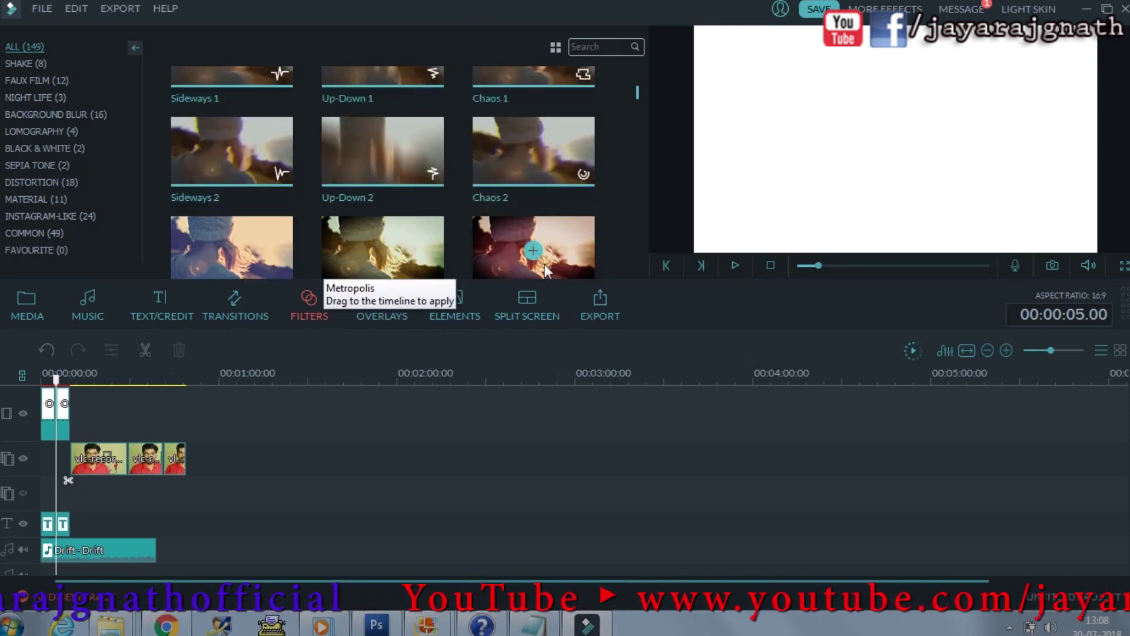
{"action": "scroll", "coordinate": [578, 245], "scroll_direction": "down", "scroll_amount": 1}
{"action": "left_click", "coordinate": [578, 245]}
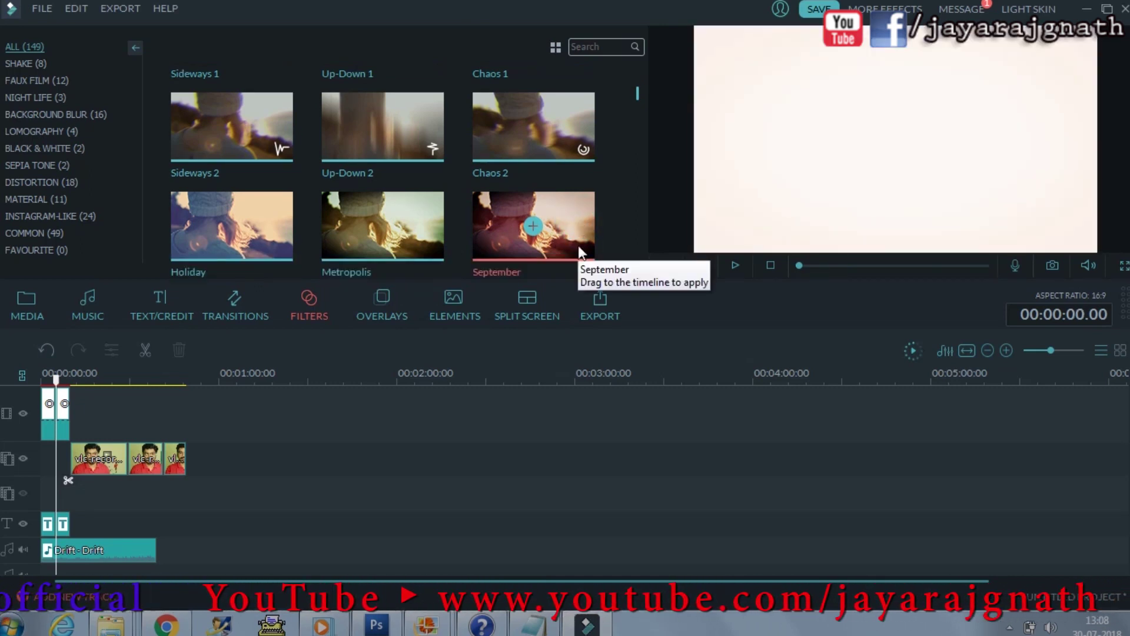
{"action": "left_click", "coordinate": [734, 266]}
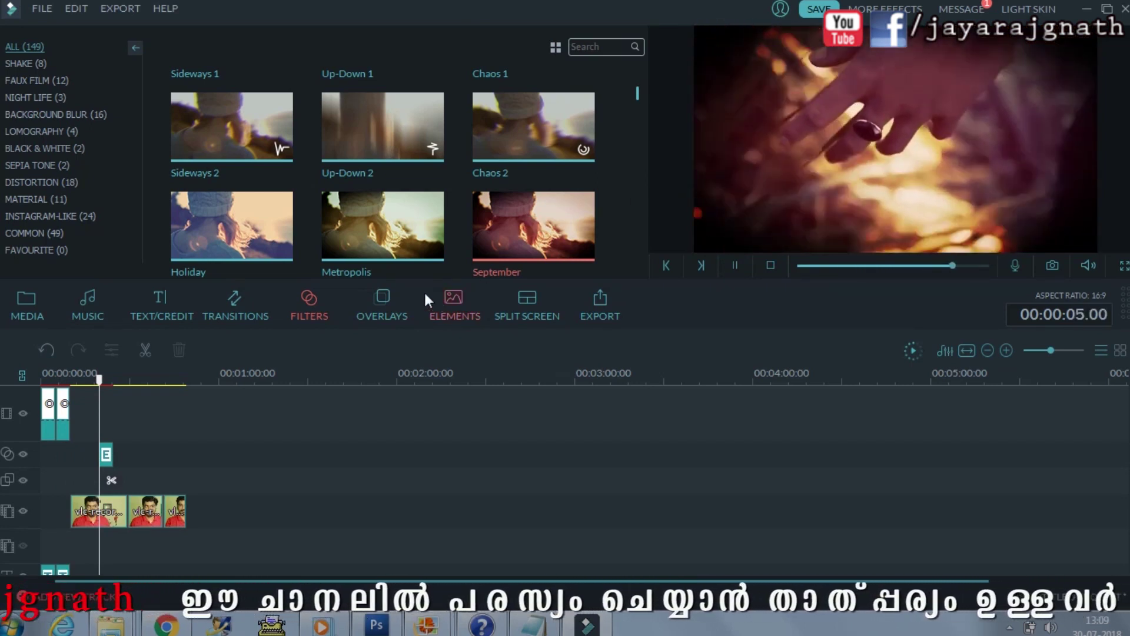
Step: Preview the Aqua 1 effect from the overlay library
{"action": "left_click", "coordinate": [384, 312]}
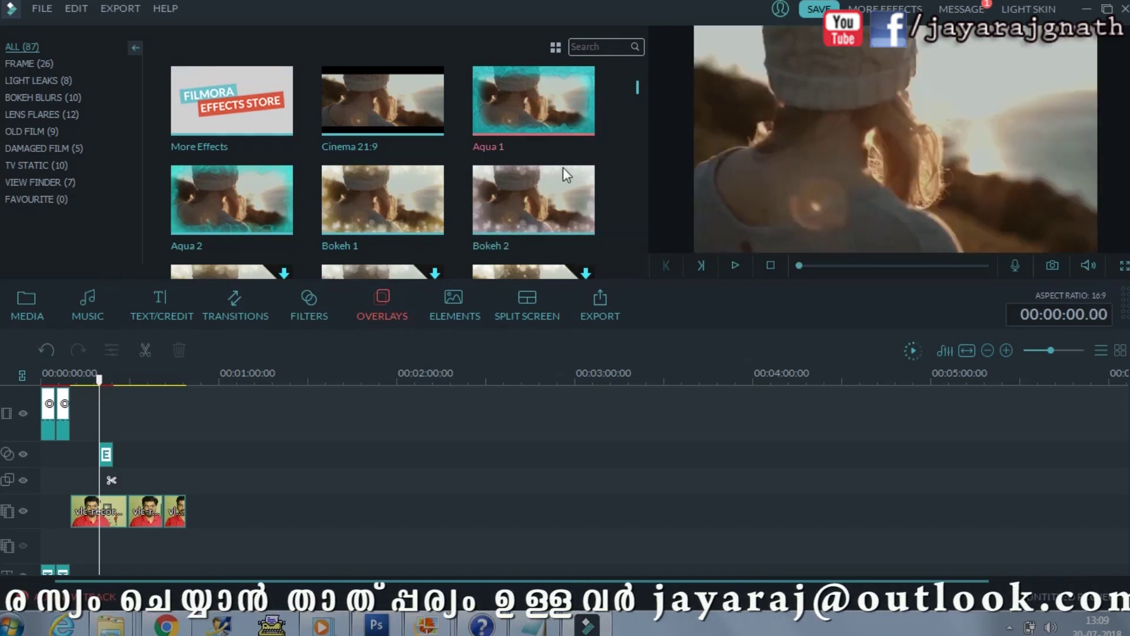
{"action": "left_click", "coordinate": [735, 266]}
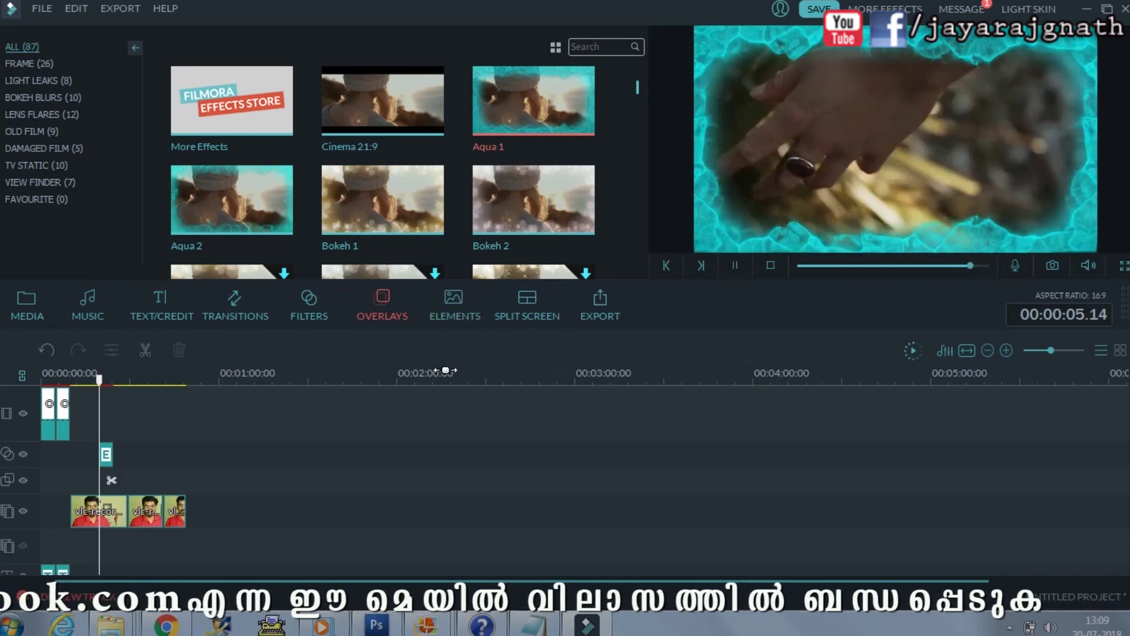
Step: Browse the elements library and preview the Element Love 1 graphic
{"action": "left_click", "coordinate": [465, 308]}
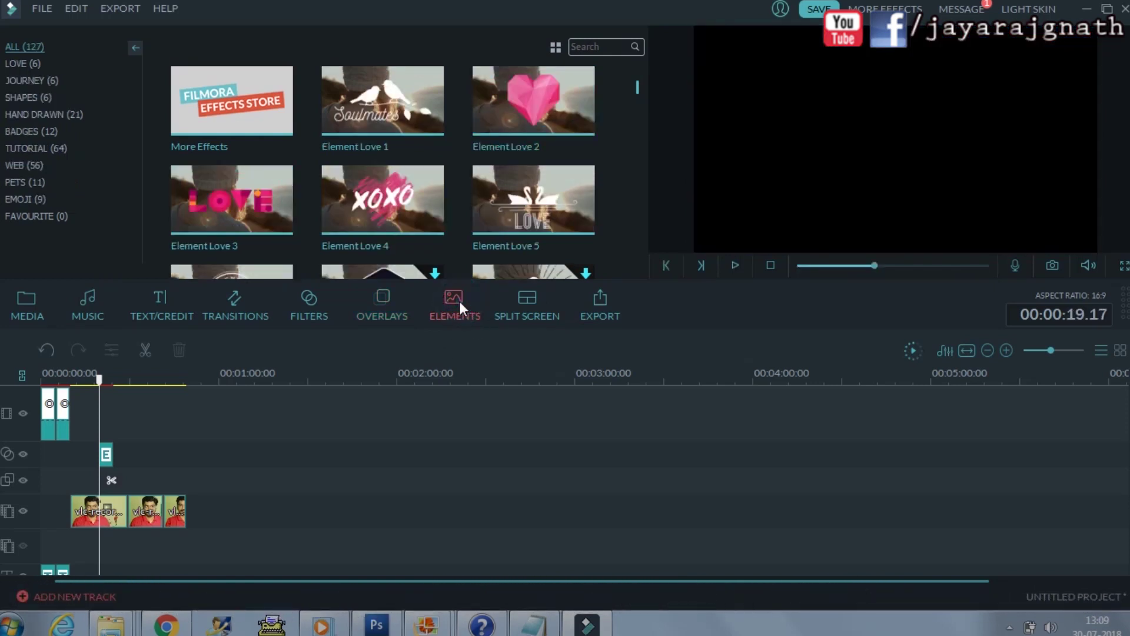
{"action": "left_click", "coordinate": [428, 109]}
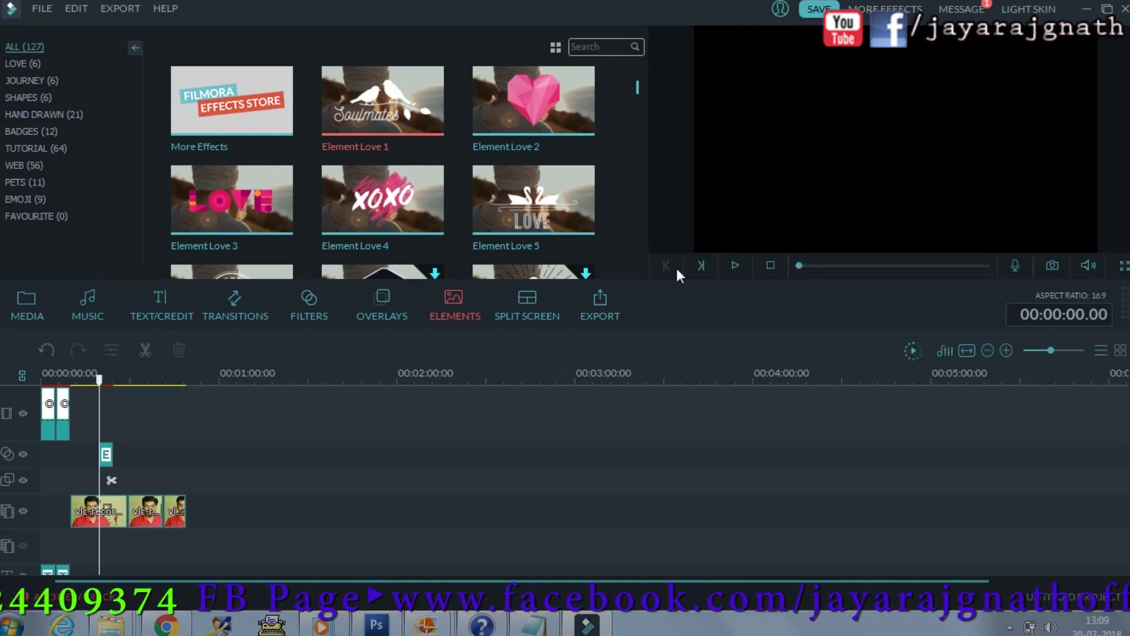
{"action": "scroll", "coordinate": [448, 196], "scroll_direction": "down", "scroll_amount": 5}
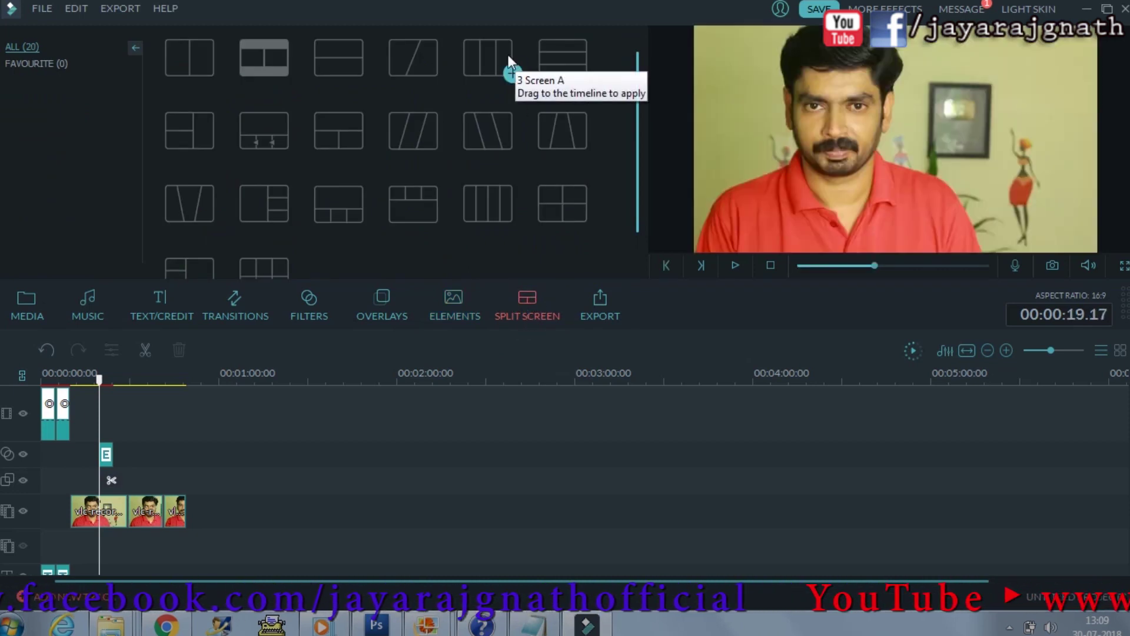
Step: Preview the 3 Screen A, diagonal two-screen and three-row layouts from the split screen library
{"action": "left_click", "coordinate": [481, 56]}
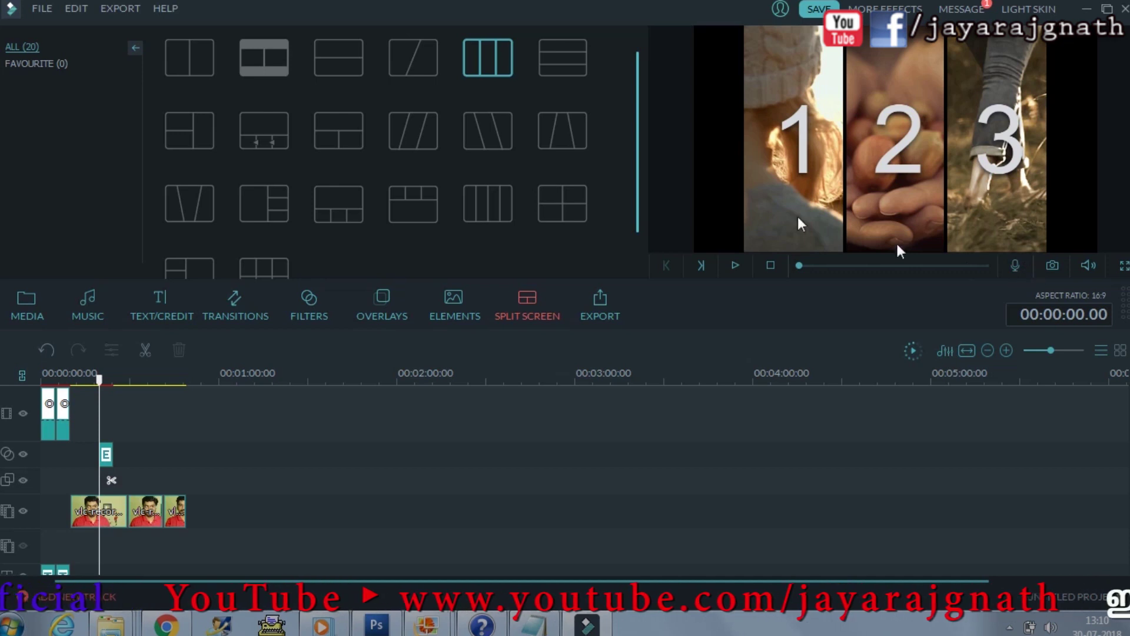
{"action": "left_click", "coordinate": [413, 57]}
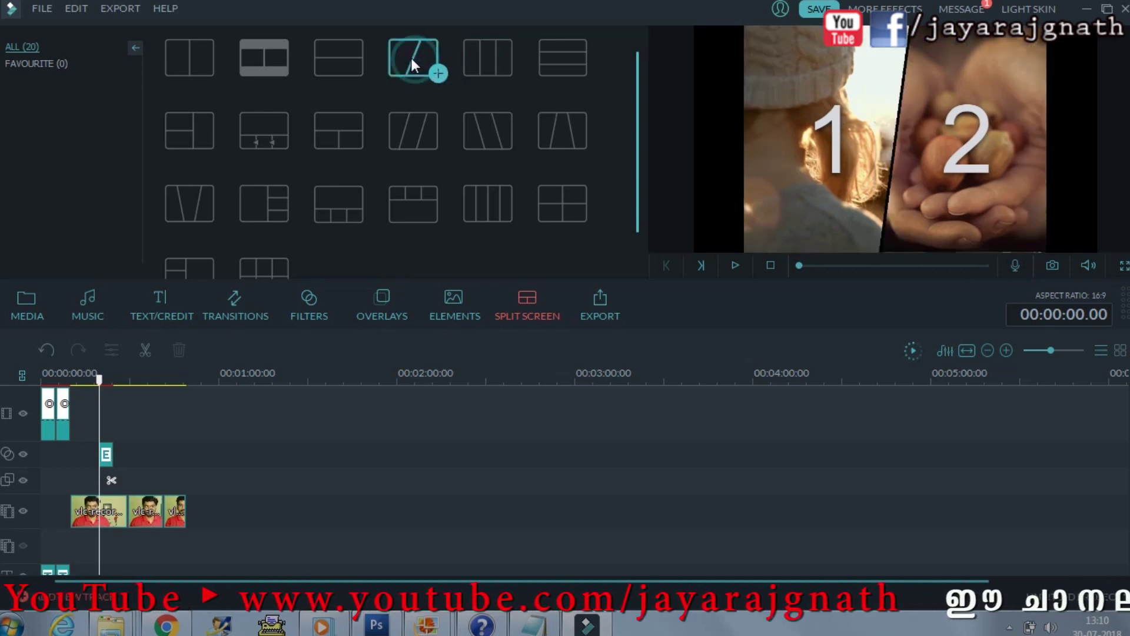
{"action": "left_click", "coordinate": [568, 65]}
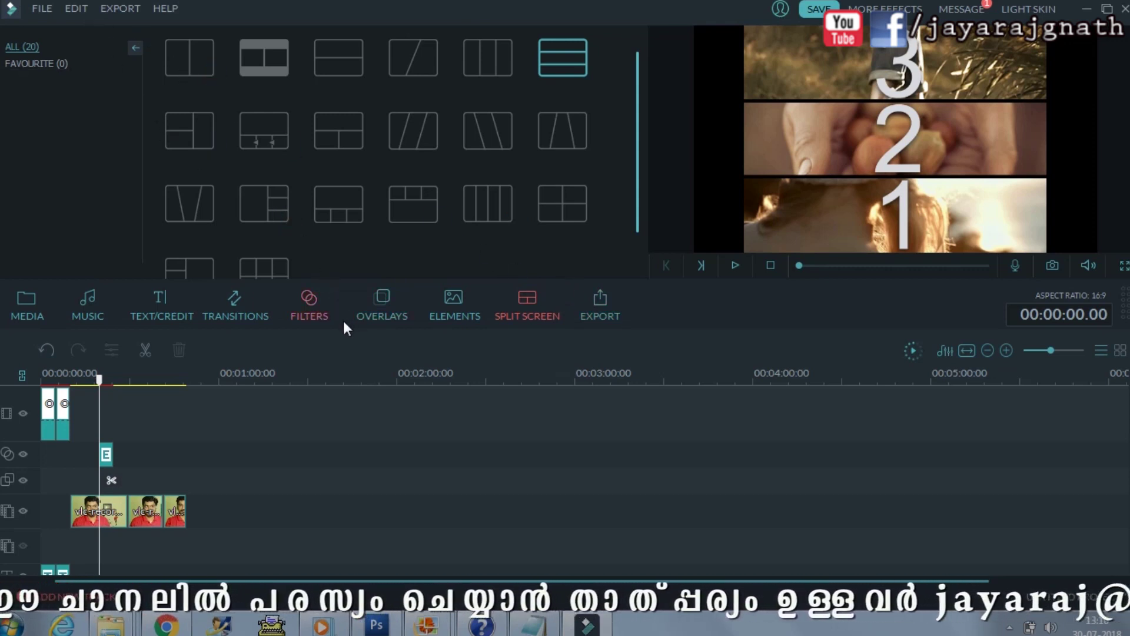
Step: Open the export settings and review the output options for file formats, devices, YouTube, Facebook and Vimeo
{"action": "left_click", "coordinate": [601, 308]}
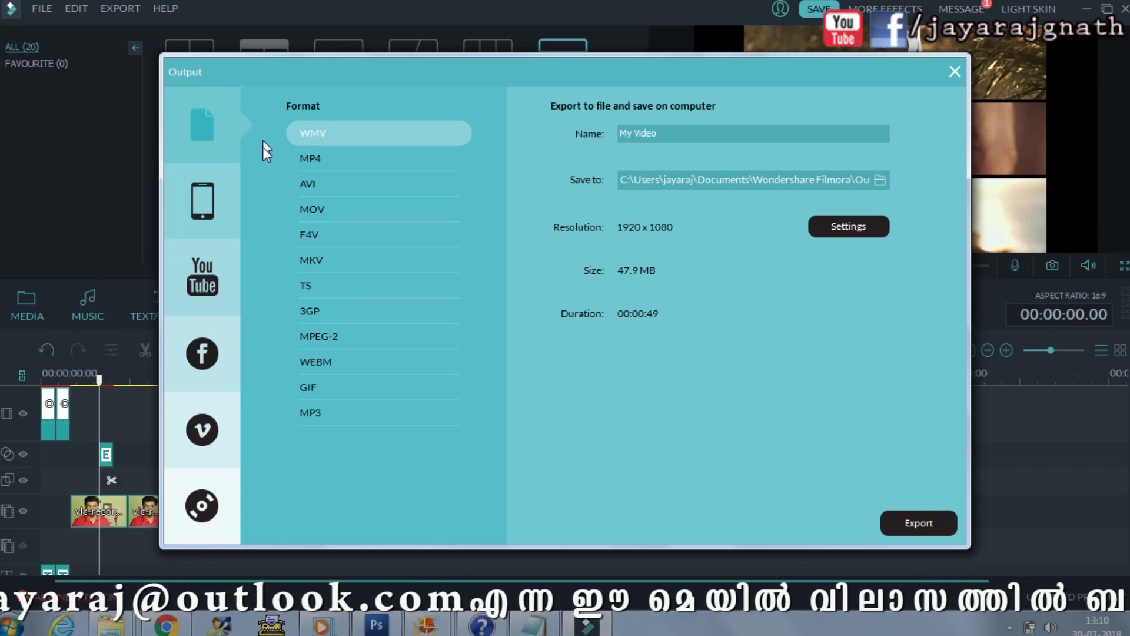
{"action": "left_click", "coordinate": [203, 209]}
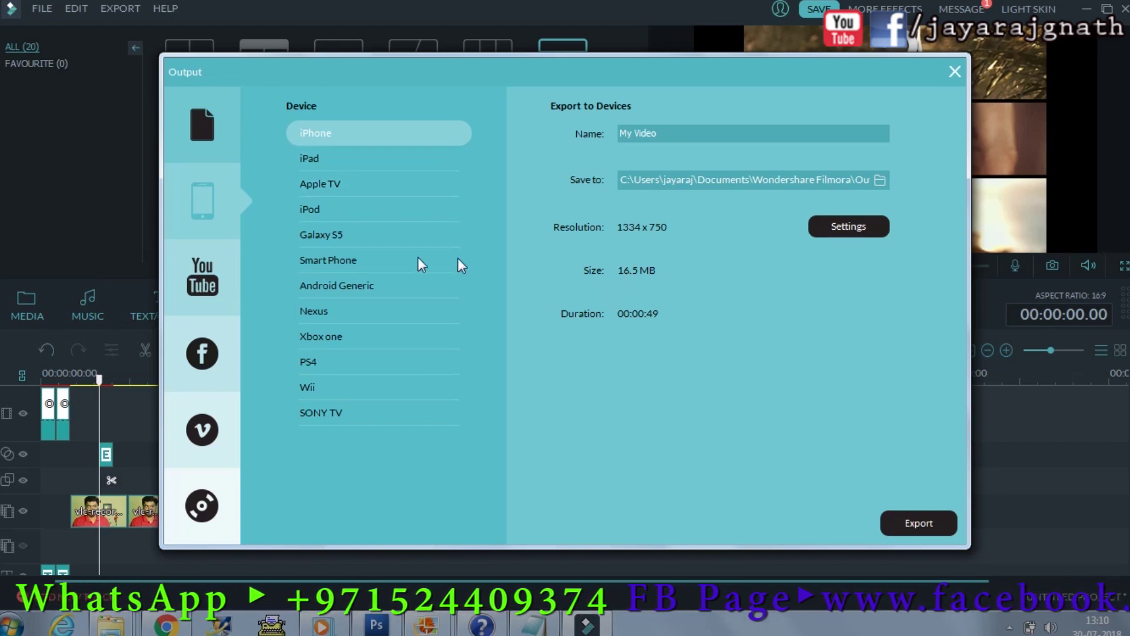
{"action": "left_click", "coordinate": [219, 288]}
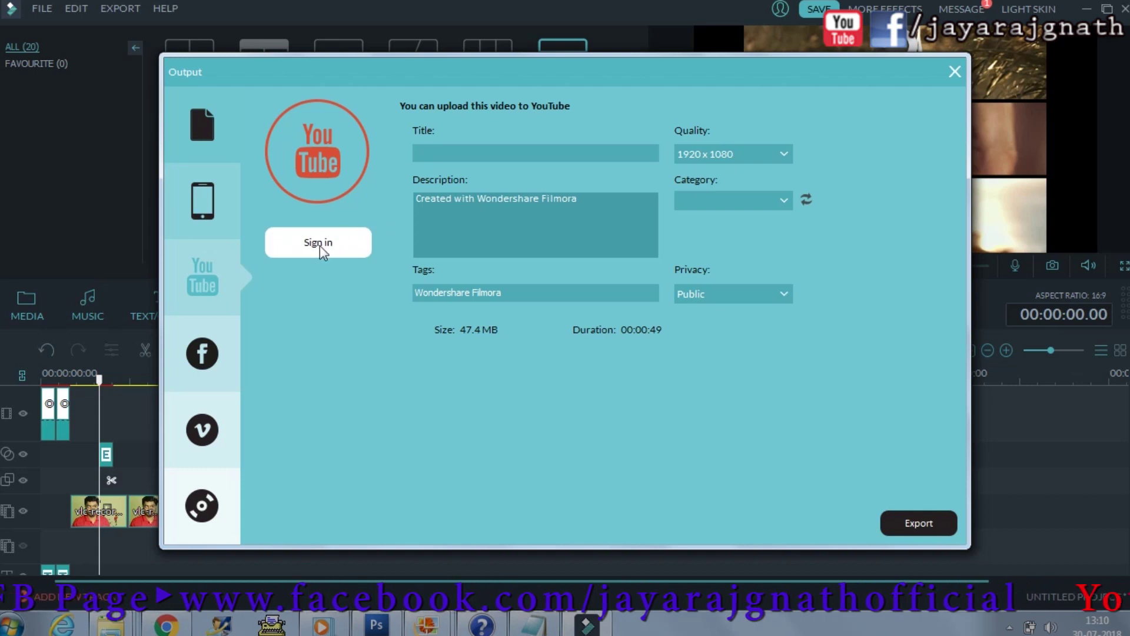
{"action": "left_click", "coordinate": [209, 357]}
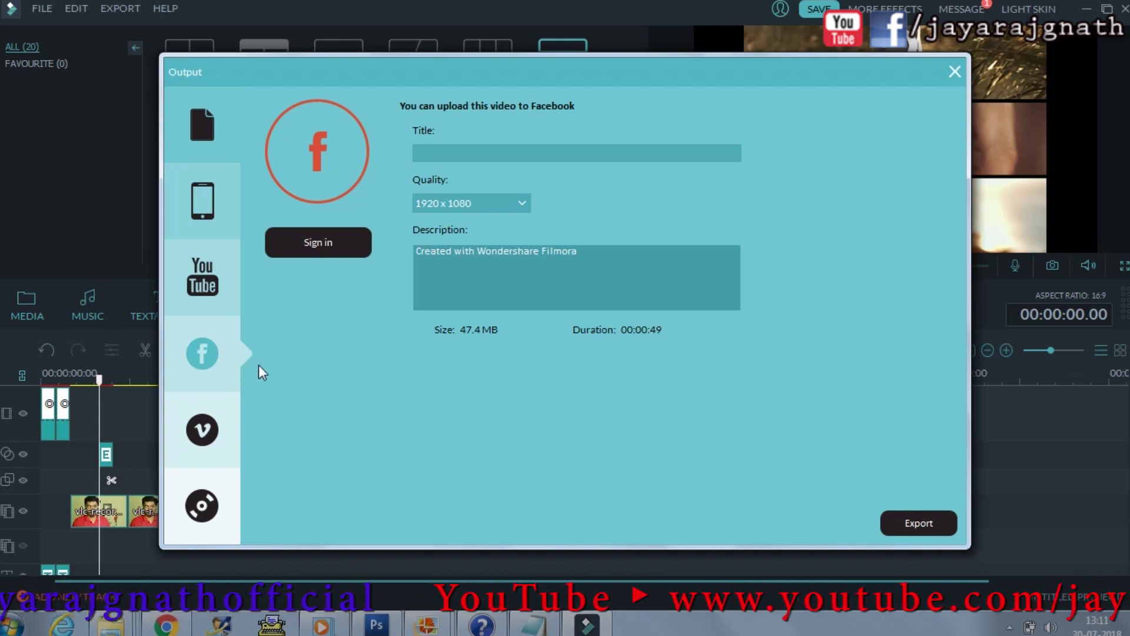
{"action": "left_click", "coordinate": [225, 429]}
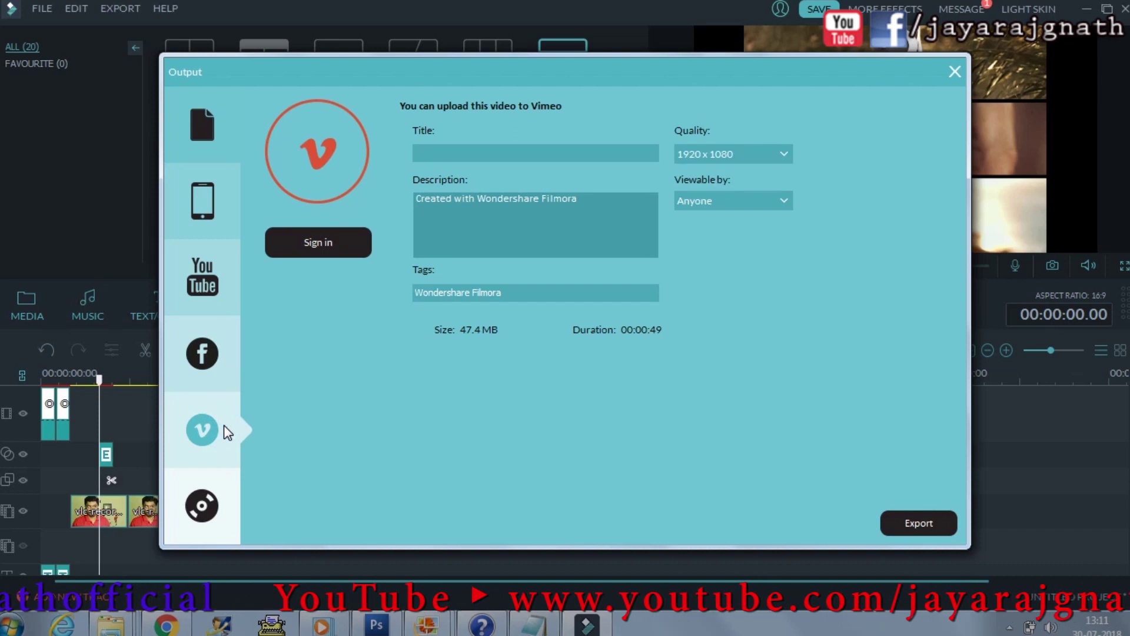